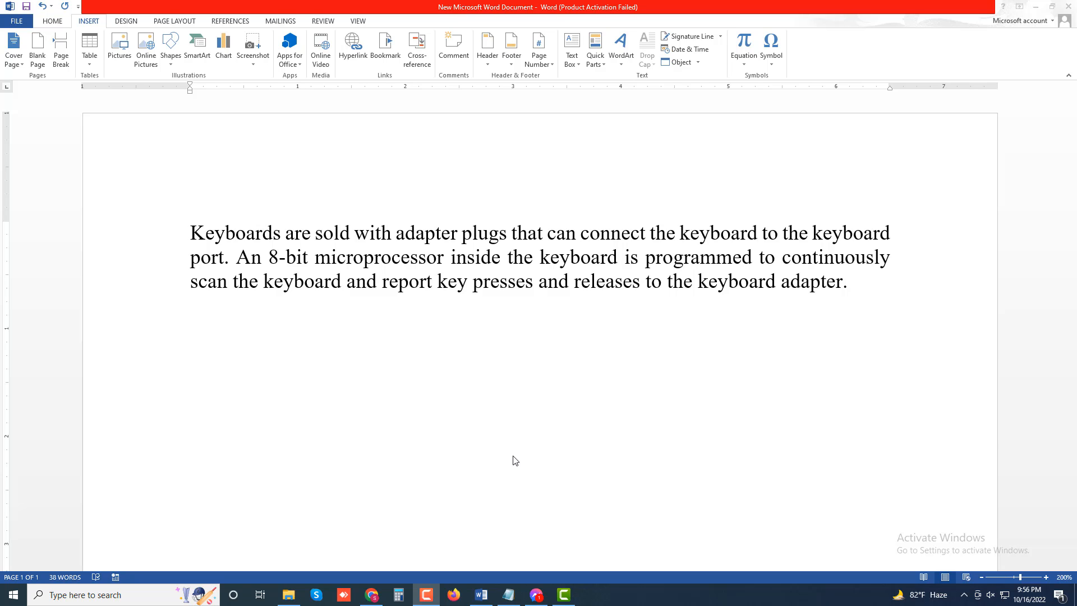
Insert a table with four columns and four rows below the paragraph.
click(426, 386)
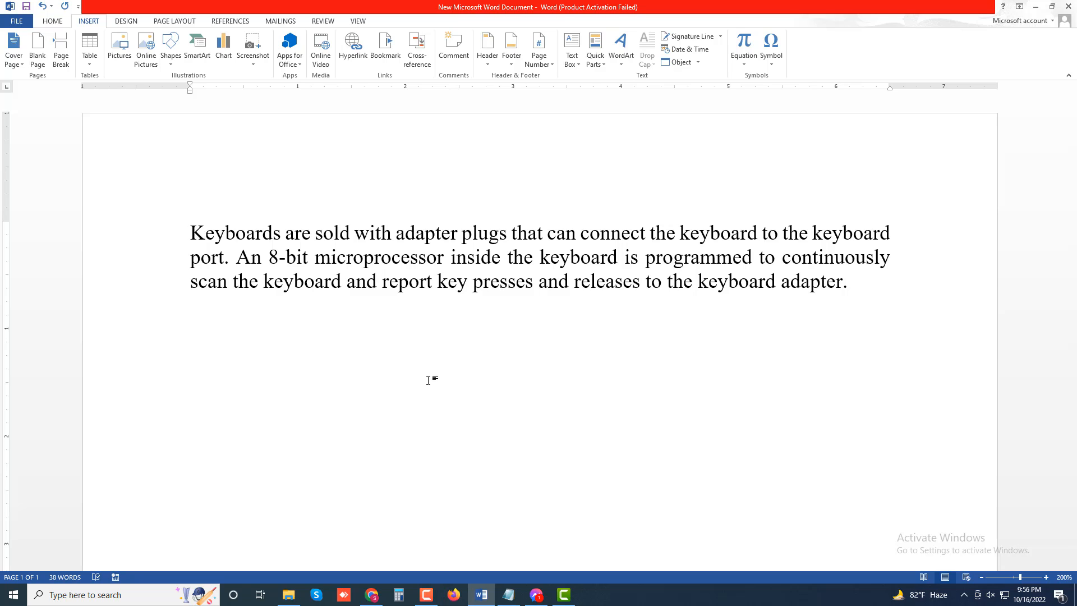
click(48, 20)
click(82, 24)
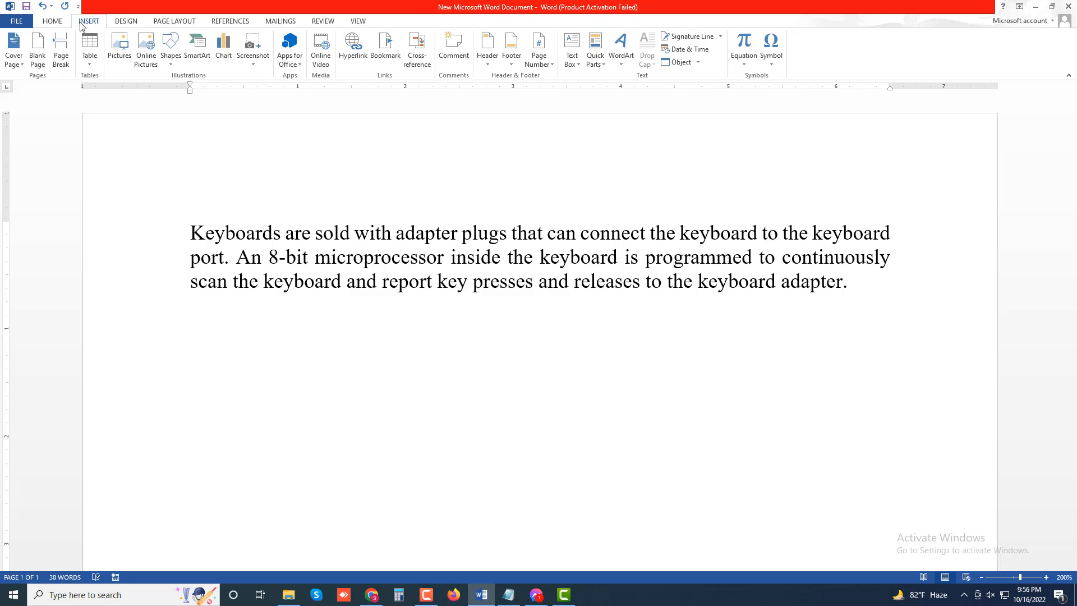
click(88, 51)
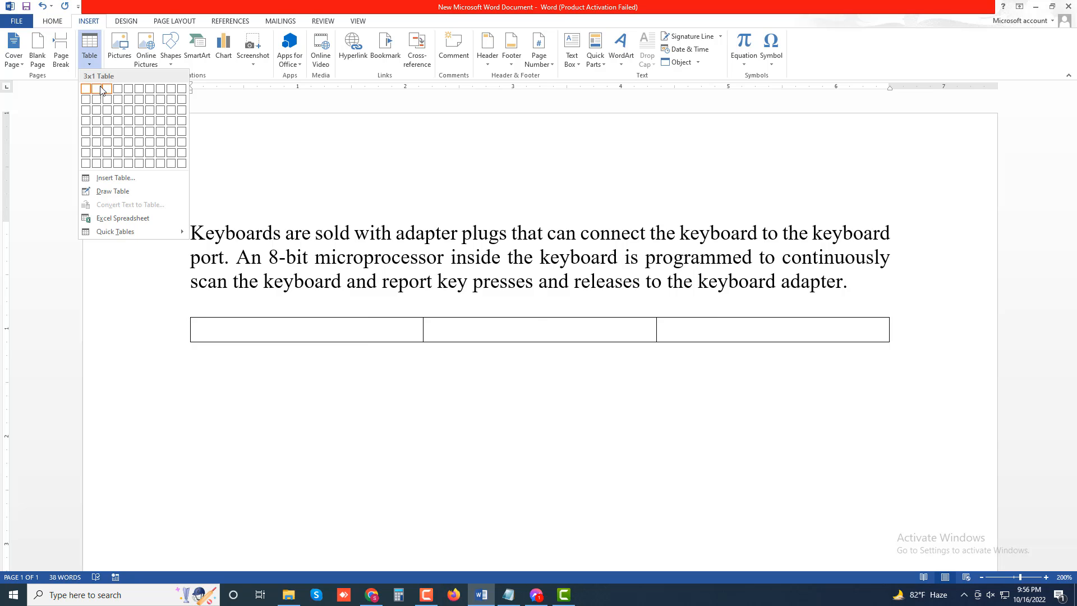
click(119, 121)
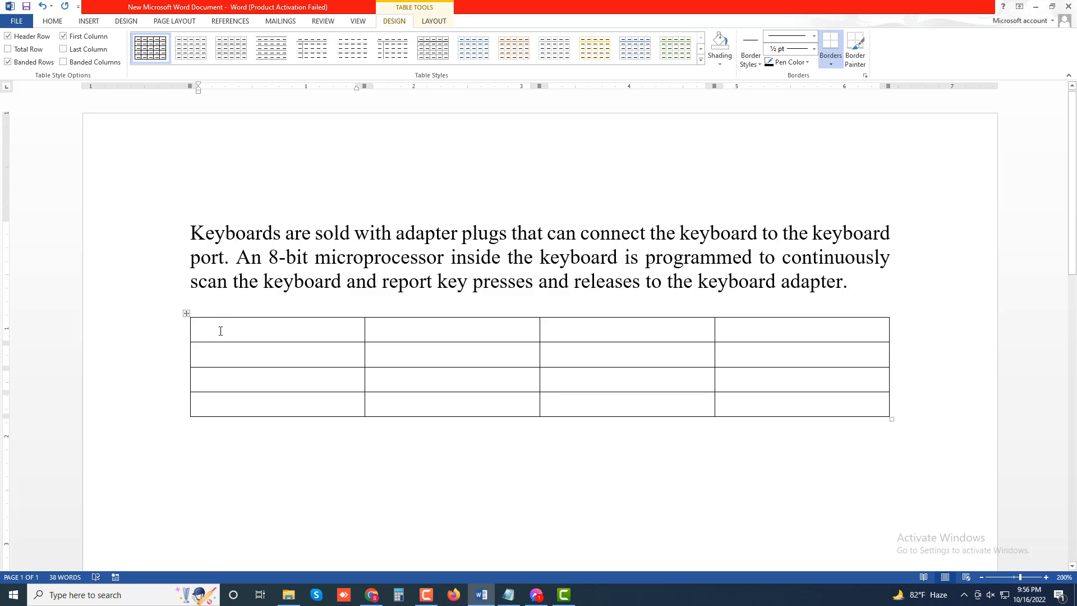
Append three new rows one at a time to the end of the table.
click(757, 411)
key(Tab)
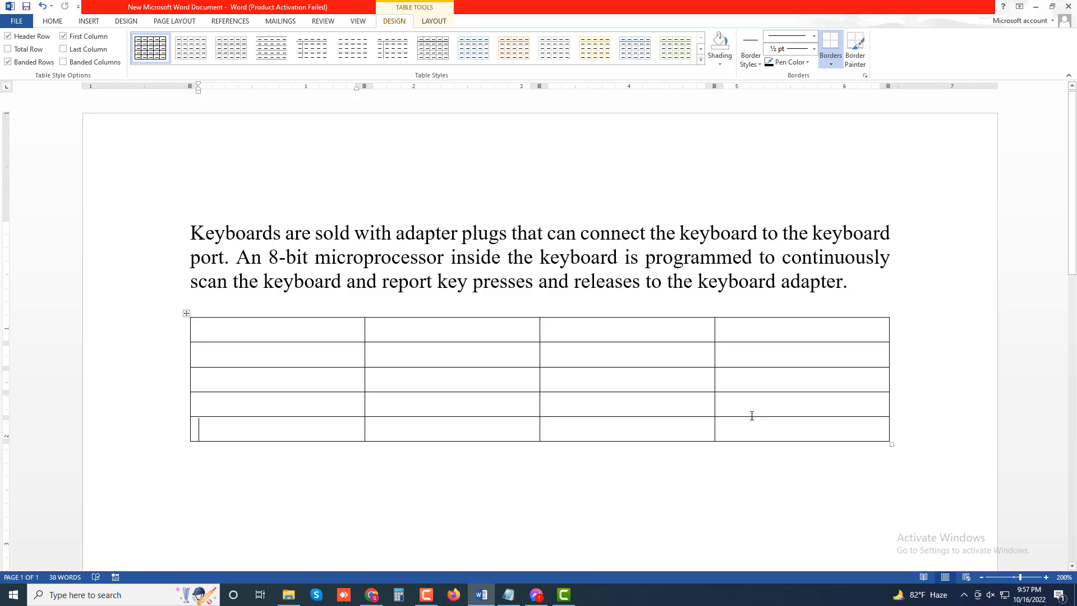
click(786, 408)
click(783, 435)
key(Tab)
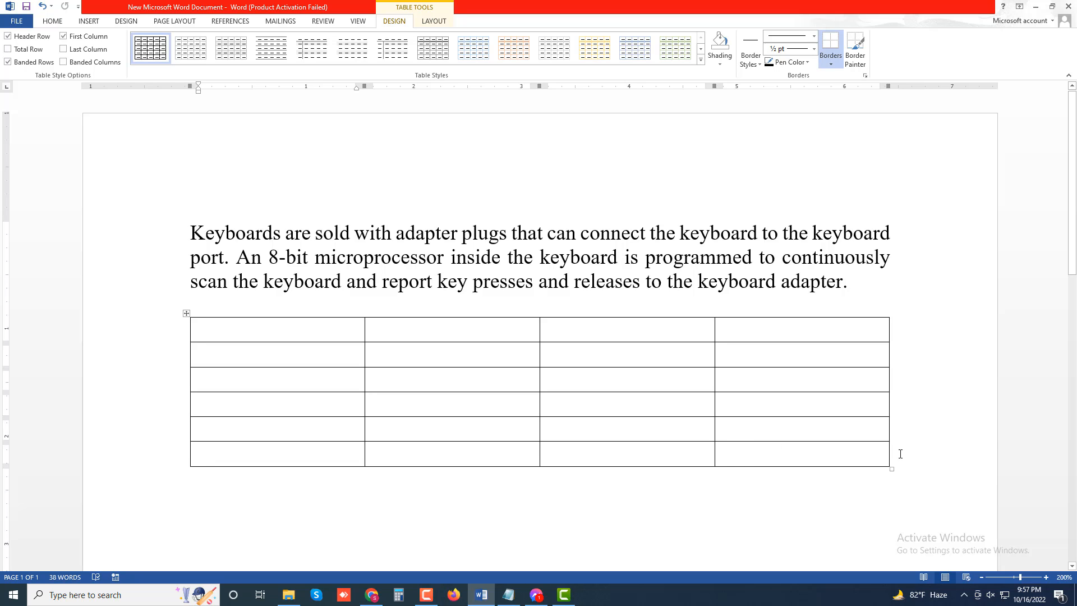
click(864, 453)
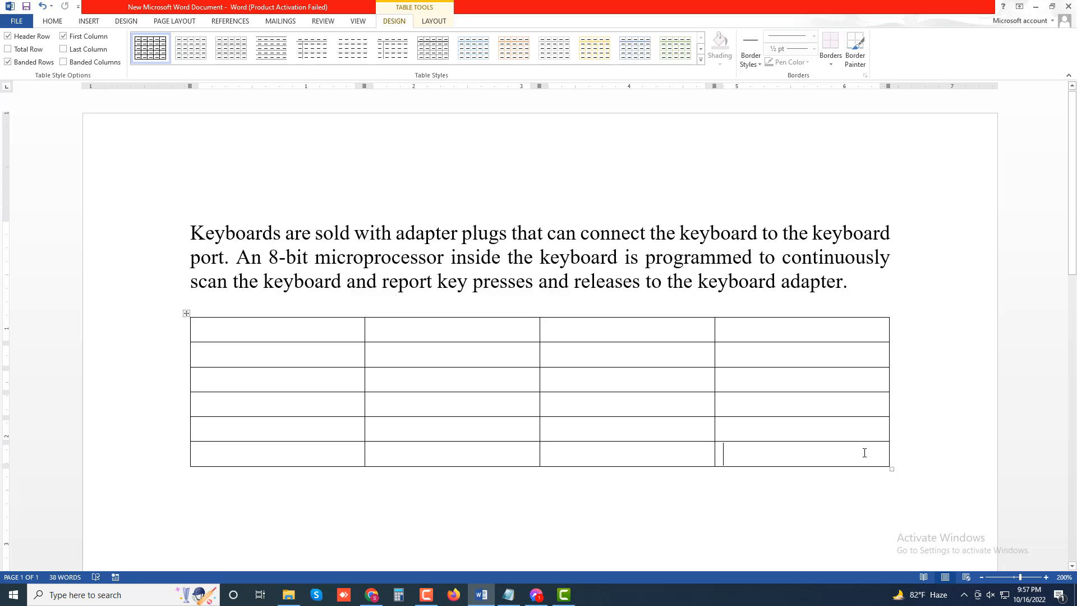
click(896, 454)
key(Return)
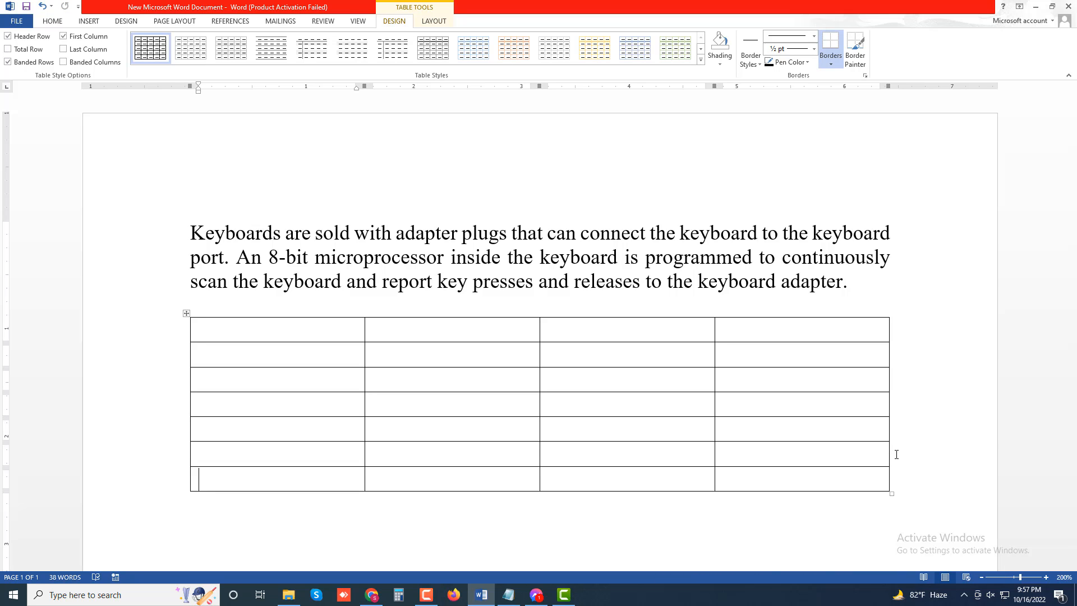
Insert a new column to the left of the table's first column.
click(270, 328)
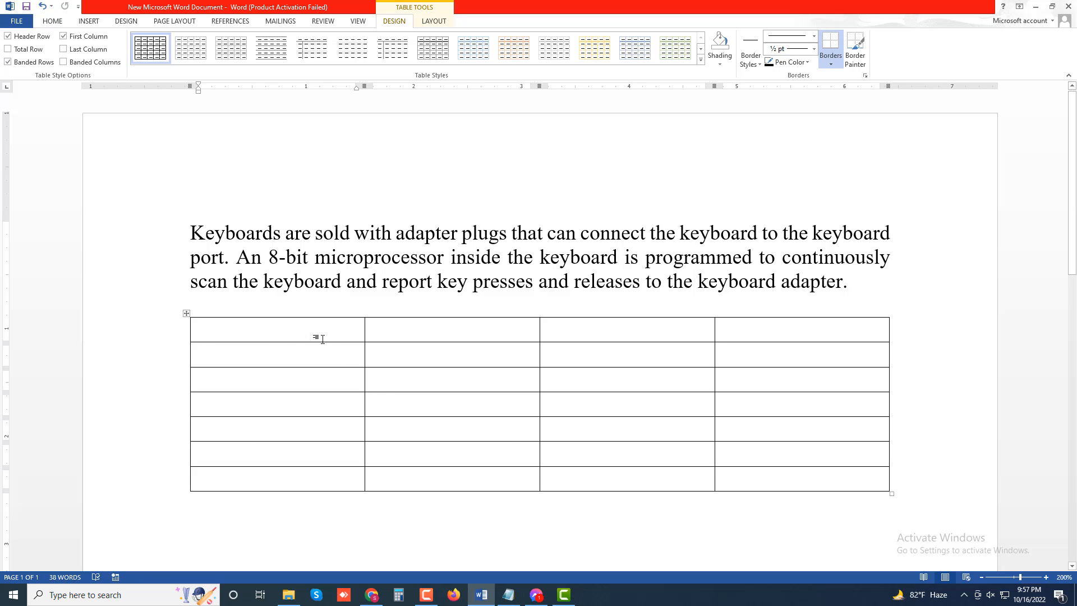
drag(278, 328, 259, 488)
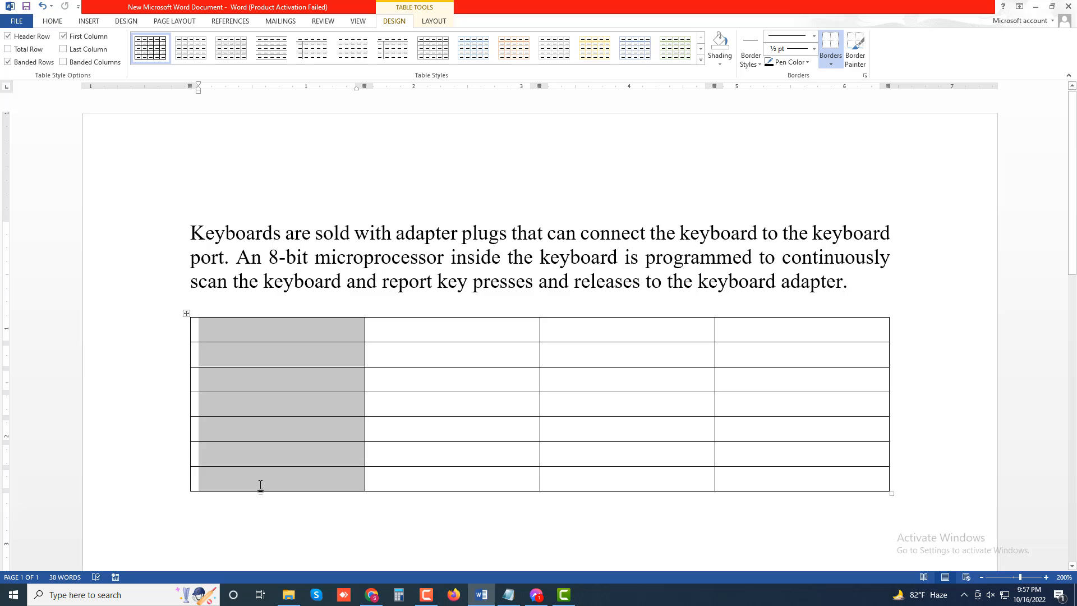
right_click(274, 331)
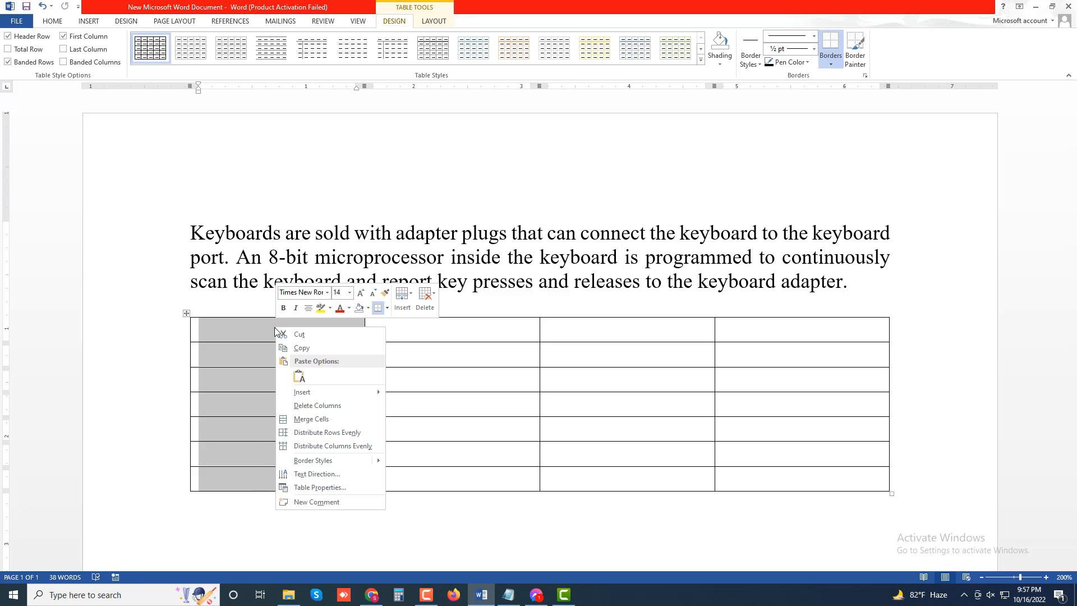
mouse_move(330, 395)
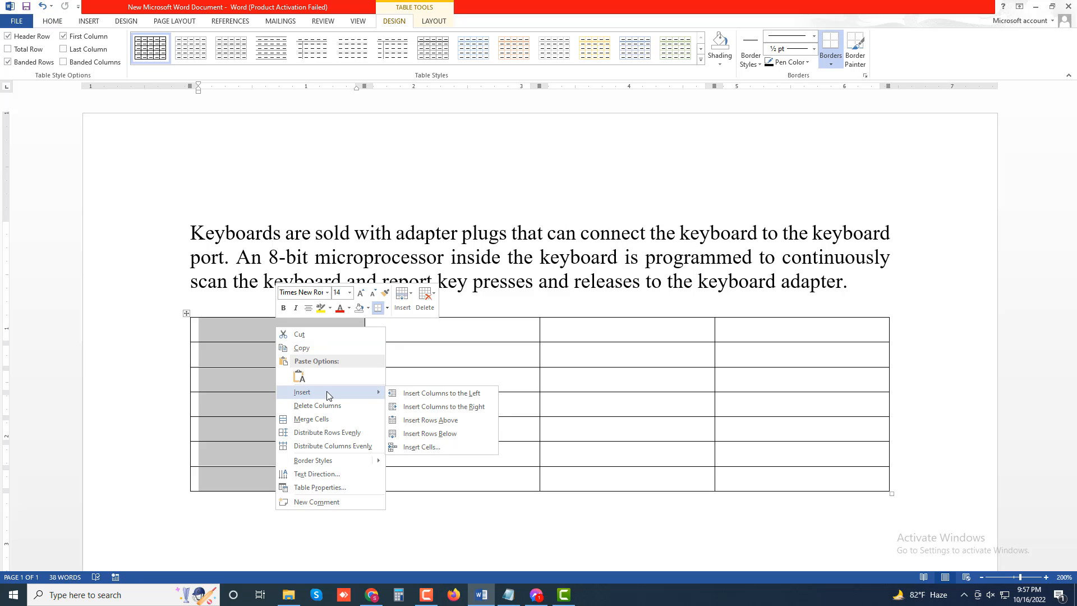
click(429, 394)
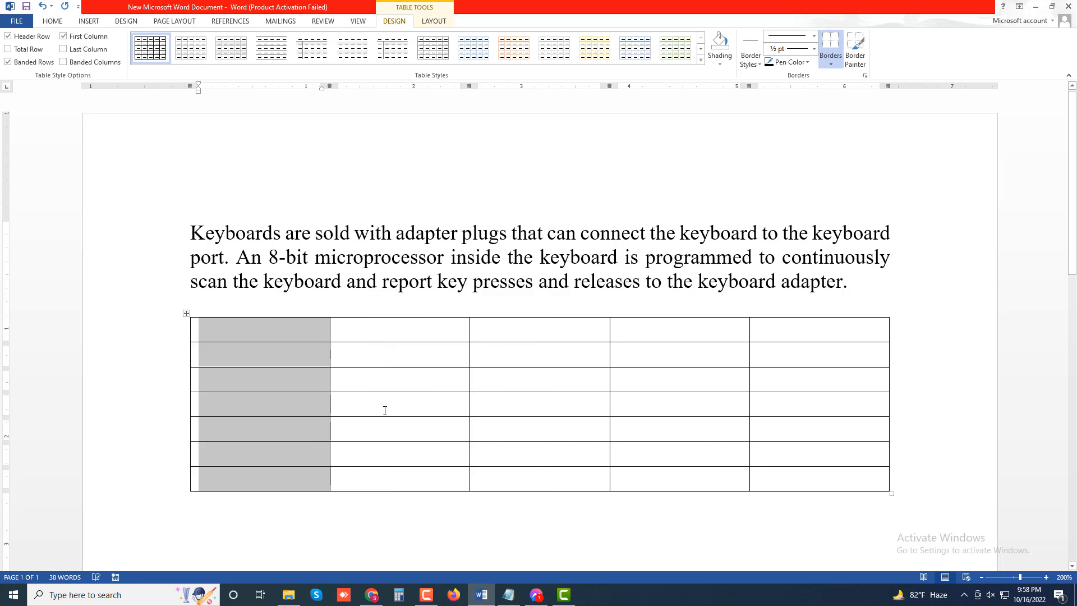
Insert another column immediately to the right of the table's first column.
click(317, 376)
drag(307, 319, 299, 353)
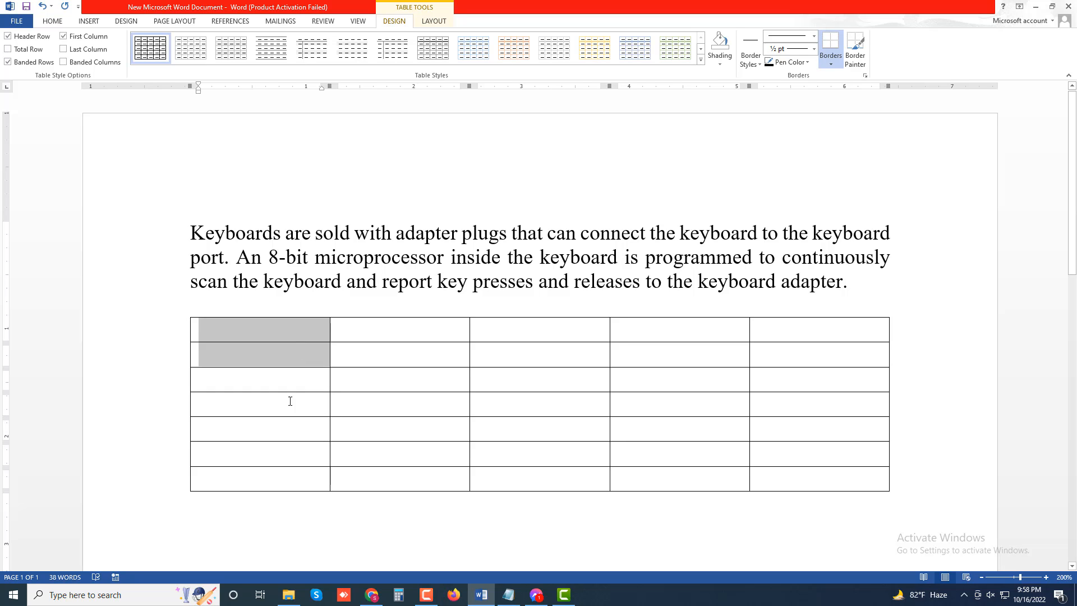
drag(290, 400, 284, 473)
drag(352, 331, 284, 418)
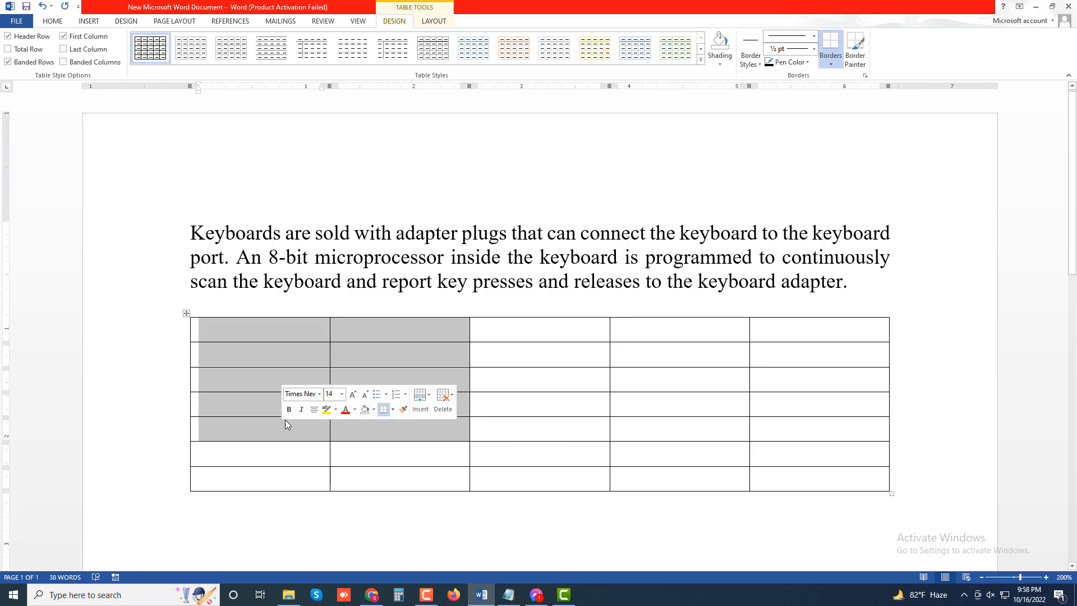
click(263, 387)
drag(288, 325, 277, 480)
right_click(277, 349)
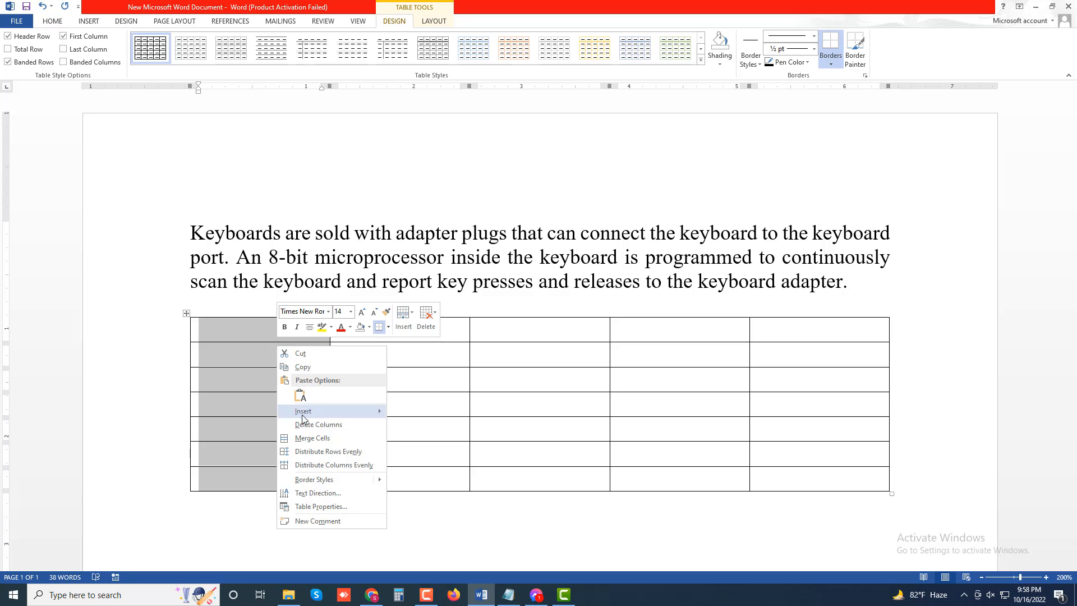
mouse_move(312, 411)
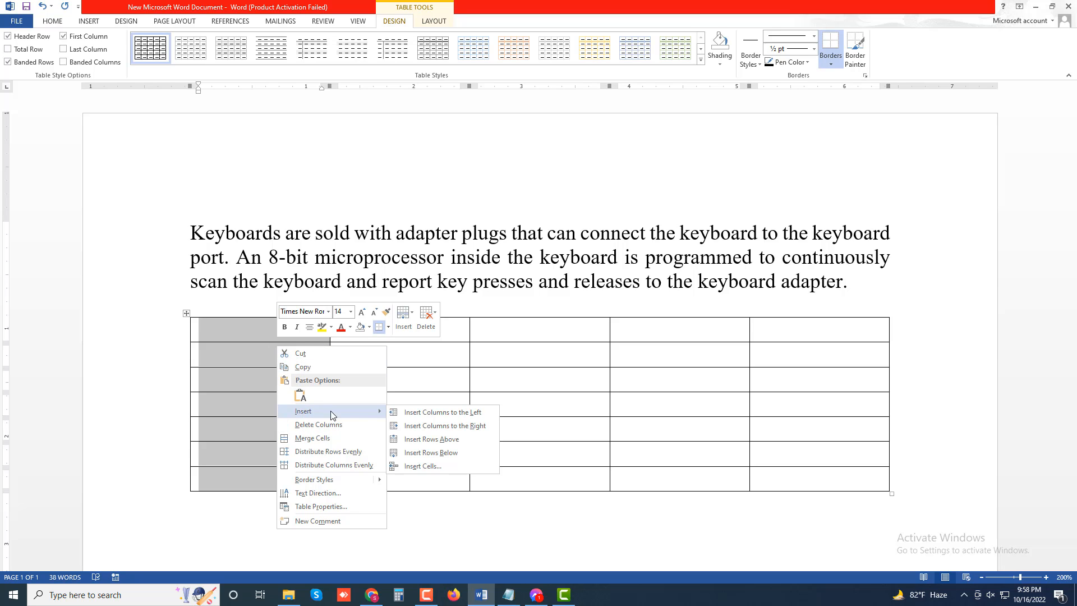
click(419, 427)
click(383, 415)
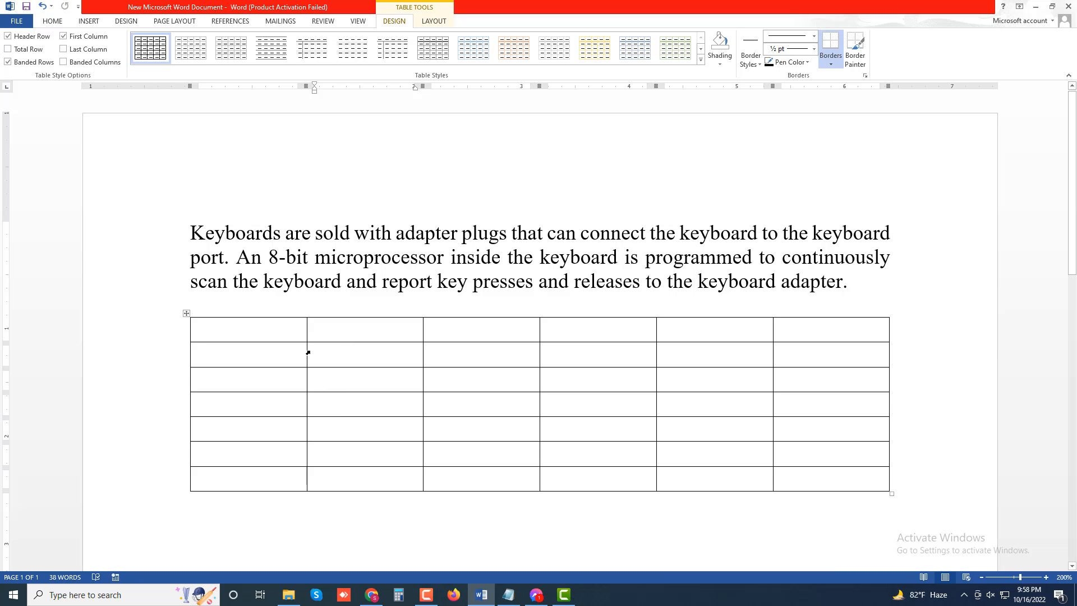
Merge the first three cells of the table's top row into one cell.
click(276, 329)
drag(272, 332, 341, 331)
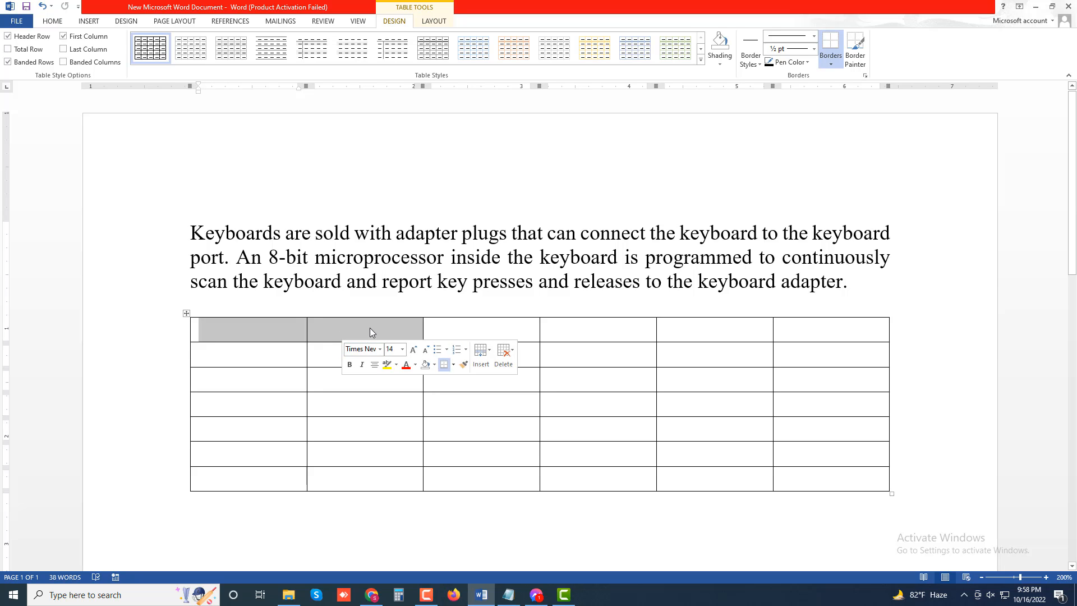
click(592, 328)
drag(513, 332, 385, 338)
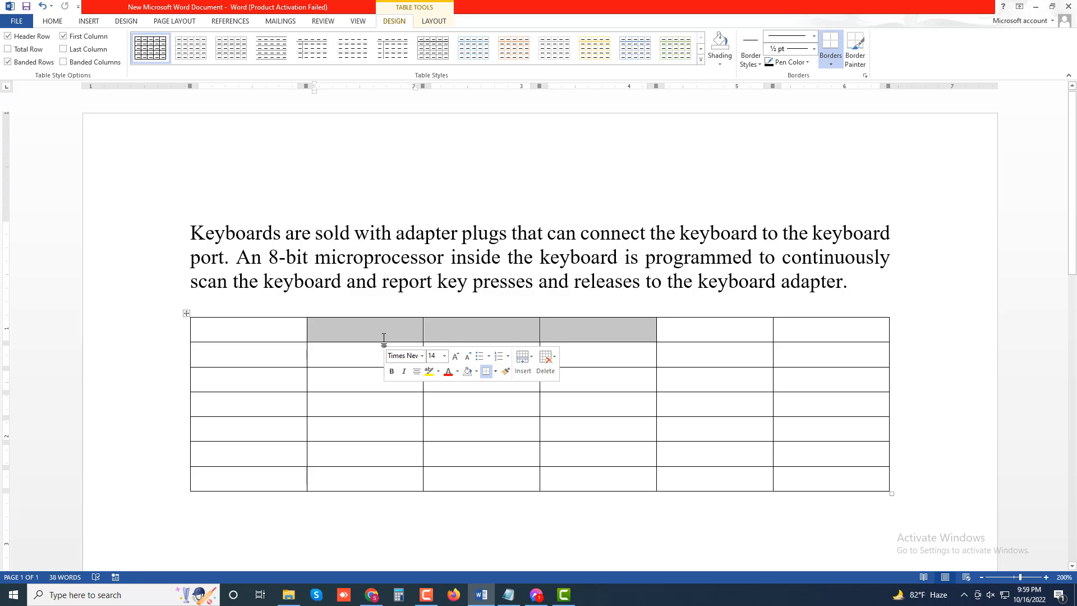
click(344, 331)
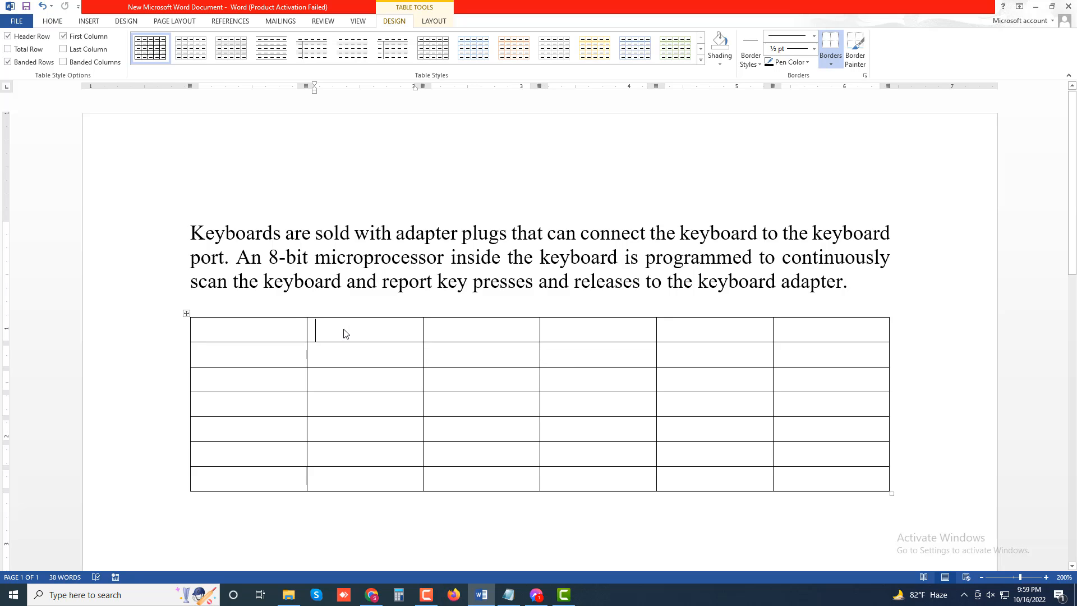
drag(280, 329, 370, 331)
drag(454, 330, 468, 328)
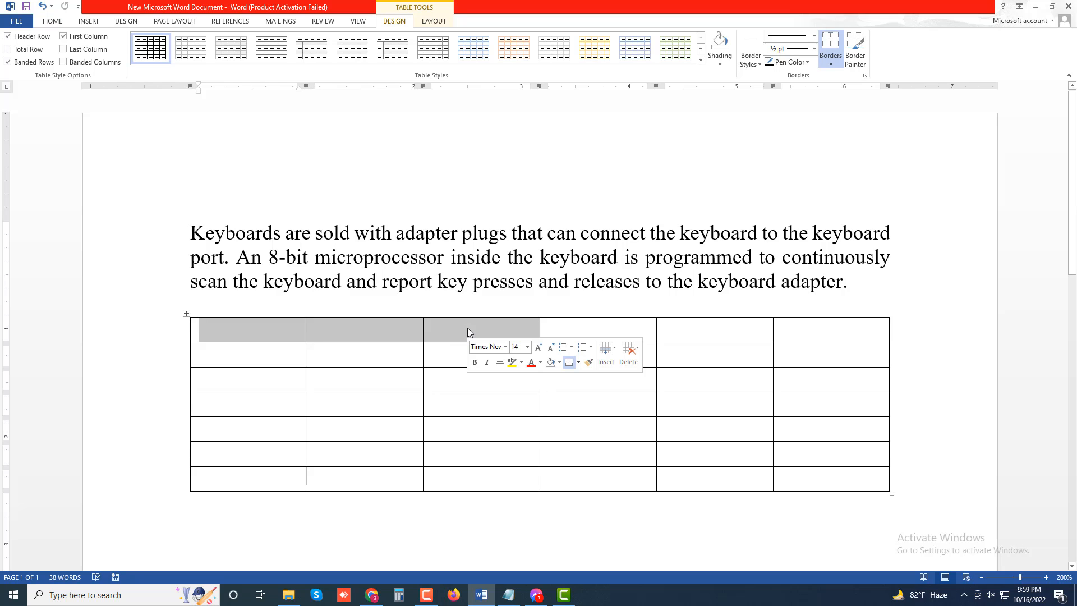
right_click(348, 331)
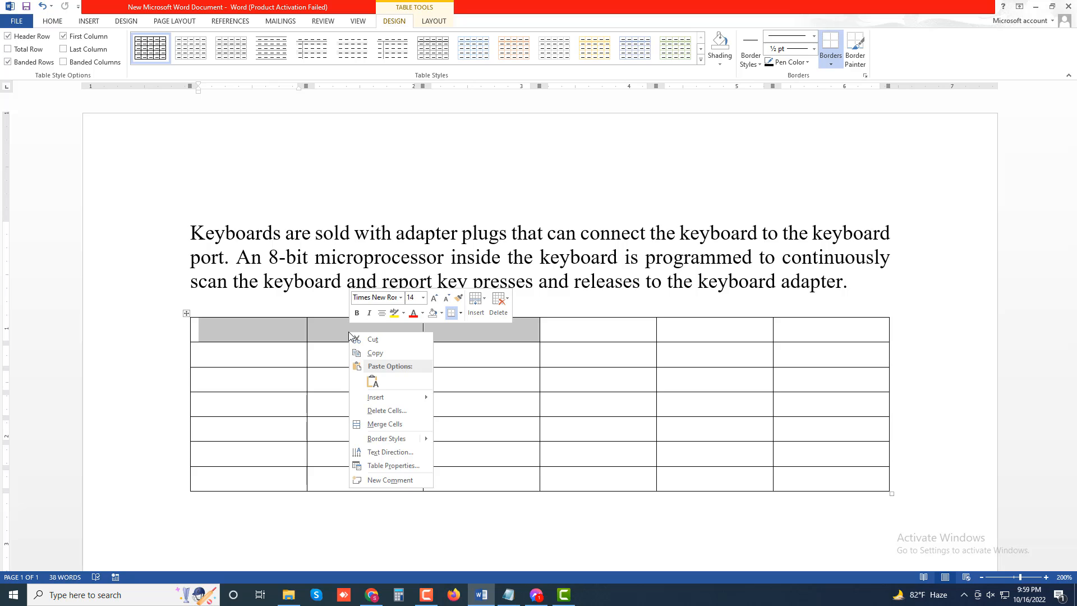
click(386, 423)
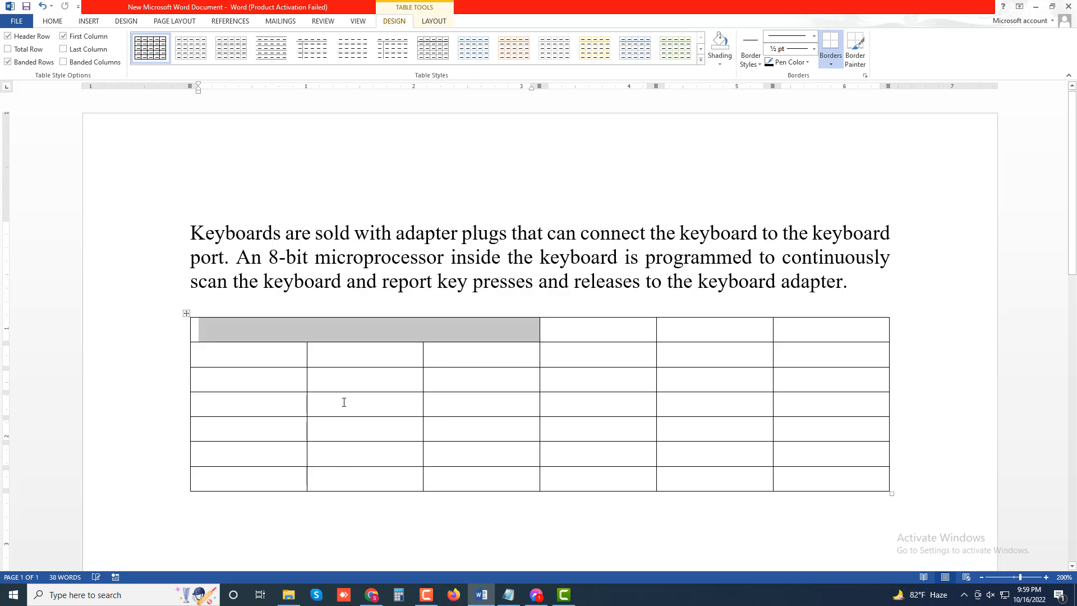
click(286, 335)
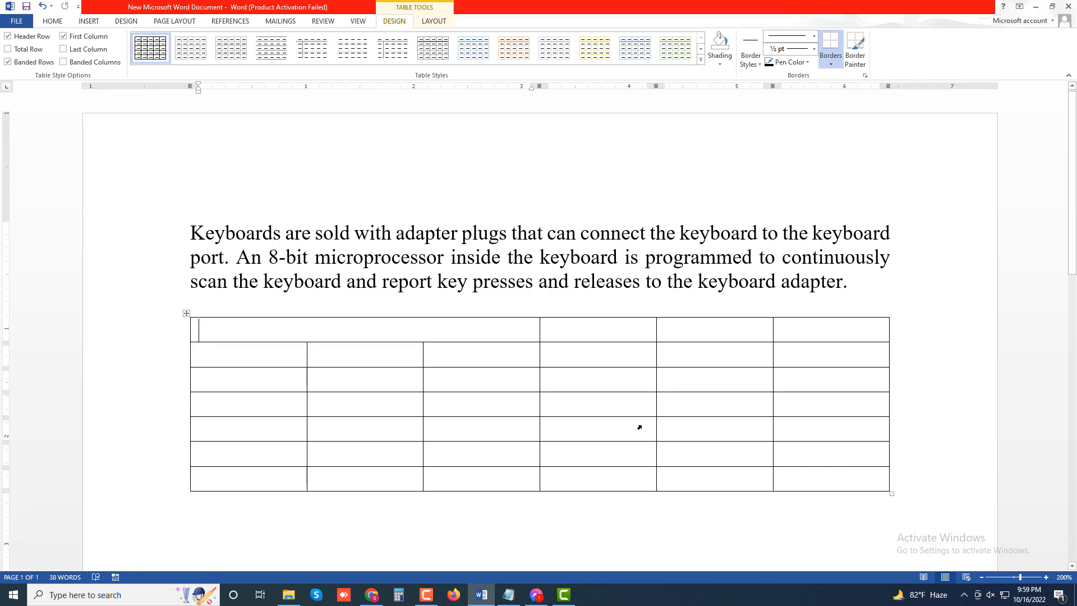
Apply the orange List Tables style with a solid header row and light banded rows to the table.
drag(651, 326, 819, 331)
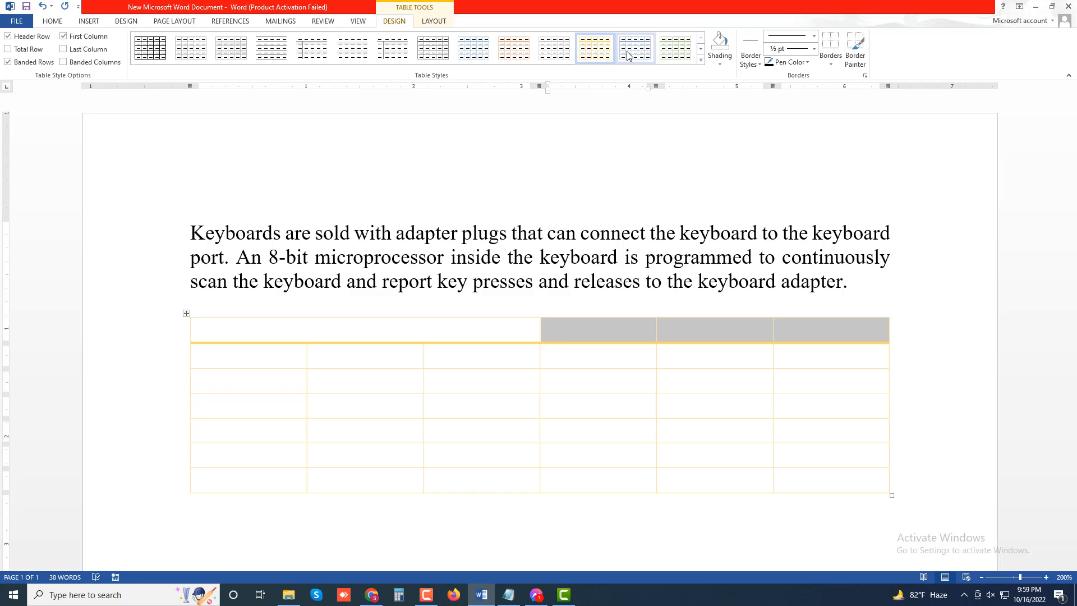
click(700, 59)
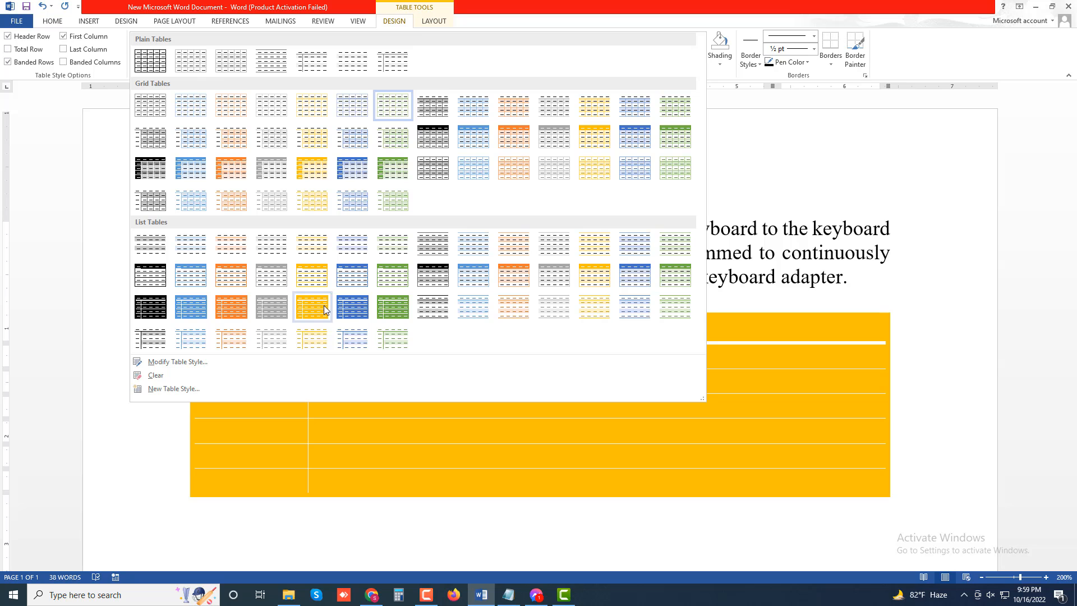
click(517, 283)
click(429, 356)
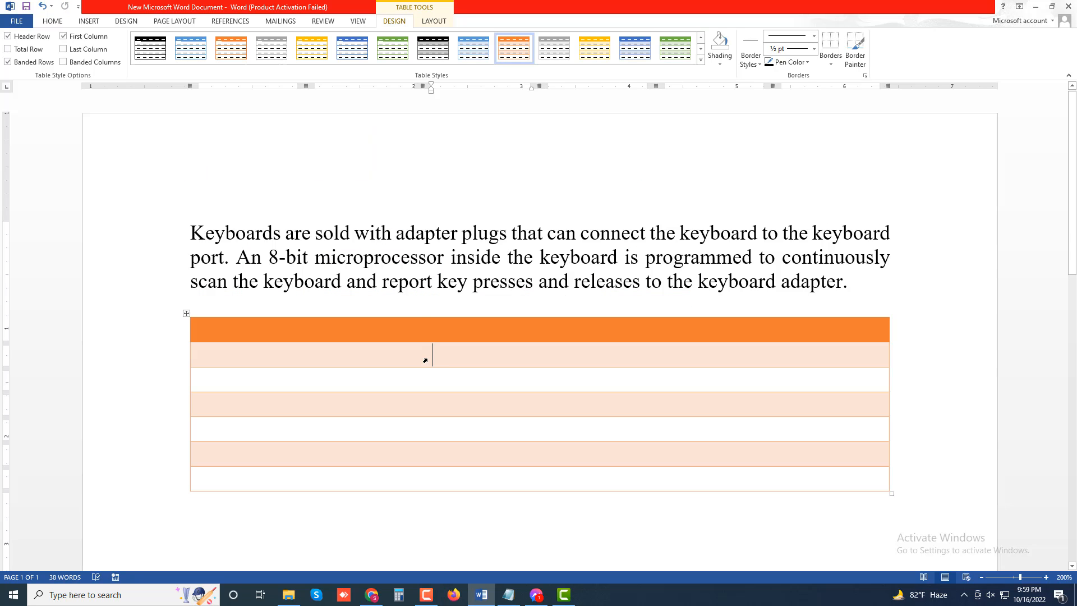